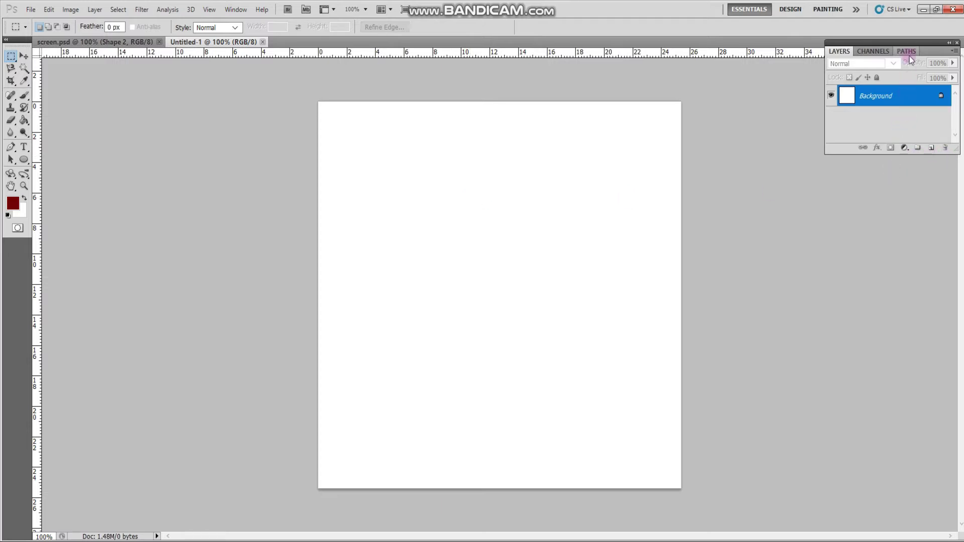
Step: Add a new layer and make a wide rectangular selection across the upper part of the canvas
{"action": "left_click", "coordinate": [931, 148]}
{"action": "left_click", "coordinate": [864, 97]}
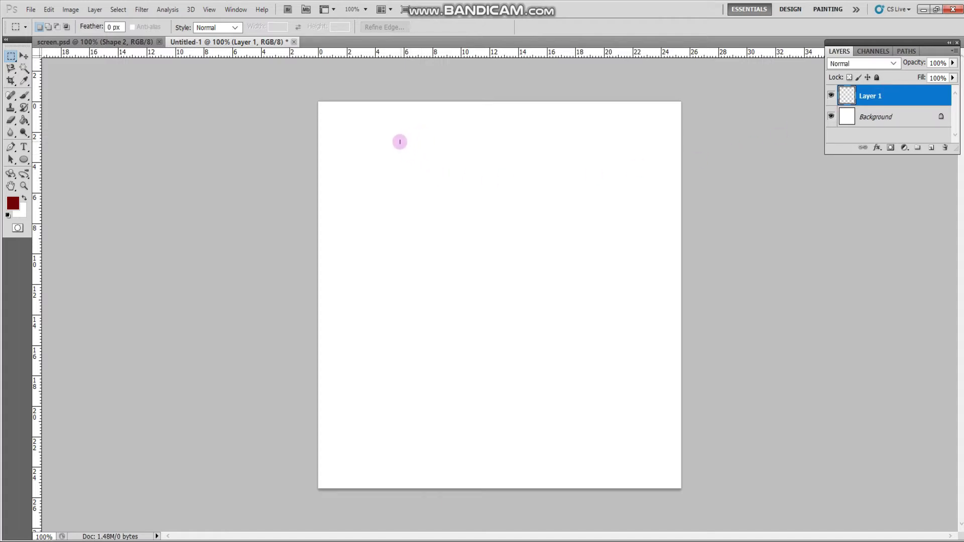
{"action": "left_click_drag", "start_coordinate": [398, 142], "coordinate": [625, 220]}
{"action": "left_click_drag", "start_coordinate": [629, 220], "coordinate": [631, 221]}
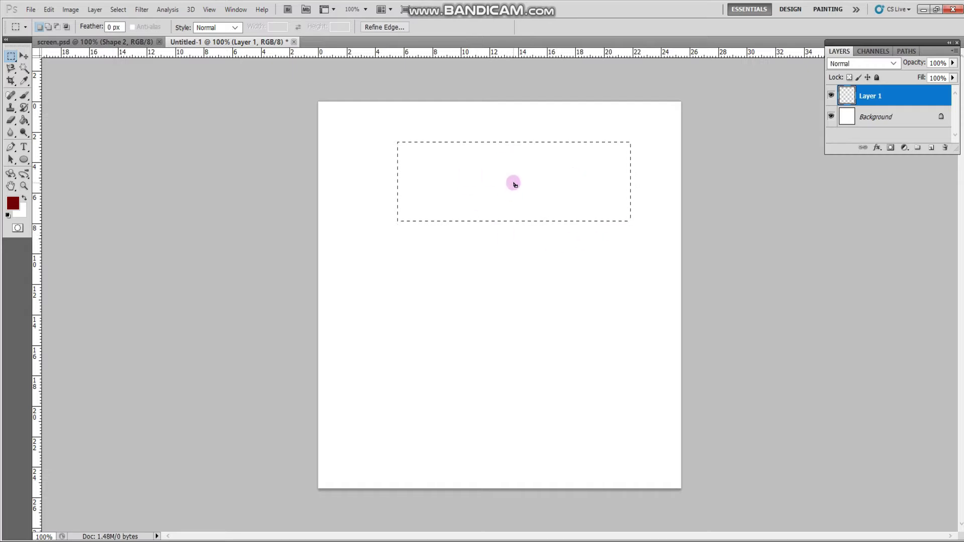
Step: Set the foreground color to crimson 94072b, fill the rectangular selection with it, and deselect
{"action": "left_click", "coordinate": [11, 206]}
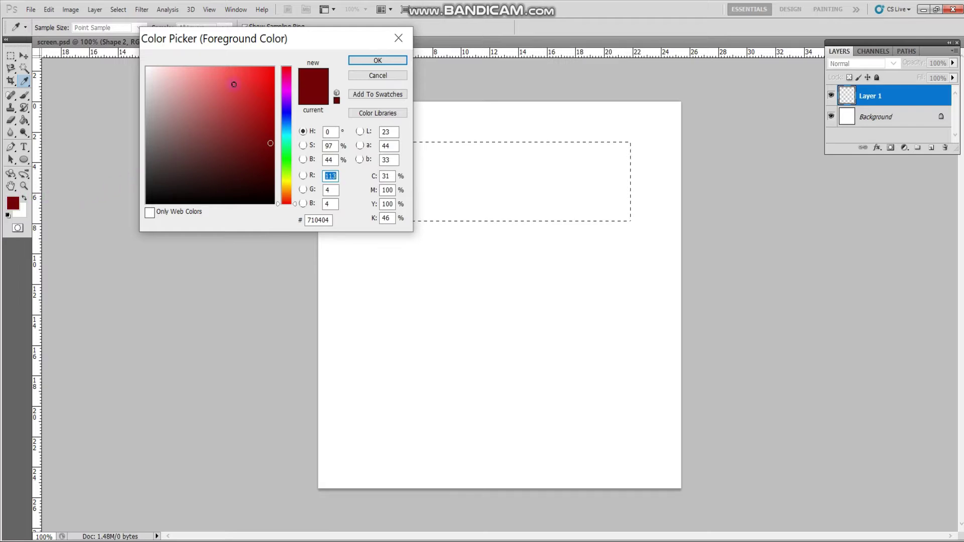
{"action": "left_click", "coordinate": [285, 181]}
{"action": "left_click_drag", "start_coordinate": [286, 182], "coordinate": [290, 73]}
{"action": "mouse_move", "coordinate": [268, 108]}
{"action": "left_mouse_down"}
{"action": "mouse_move", "coordinate": [243, 106]}
{"action": "mouse_move", "coordinate": [247, 92]}
{"action": "mouse_move", "coordinate": [257, 96]}
{"action": "mouse_move", "coordinate": [243, 119]}
{"action": "mouse_move", "coordinate": [208, 141]}
{"action": "mouse_move", "coordinate": [198, 119]}
{"action": "mouse_move", "coordinate": [258, 77]}
{"action": "mouse_move", "coordinate": [267, 135]}
{"action": "mouse_move", "coordinate": [265, 76]}
{"action": "mouse_move", "coordinate": [243, 138]}
{"action": "mouse_move", "coordinate": [219, 155]}
{"action": "mouse_move", "coordinate": [258, 78]}
{"action": "mouse_move", "coordinate": [263, 143]}
{"action": "mouse_move", "coordinate": [270, 107]}
{"action": "mouse_move", "coordinate": [268, 122]}
{"action": "left_mouse_up"}
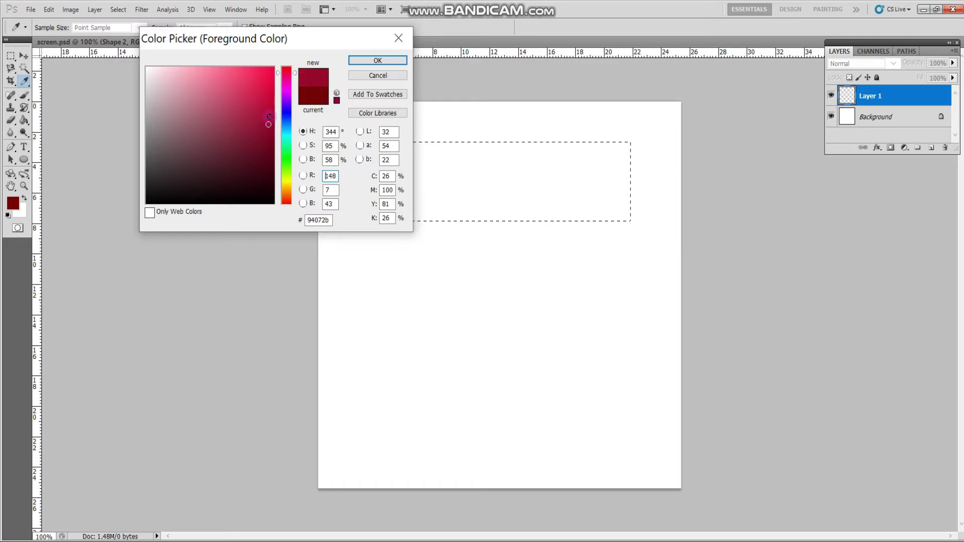
{"action": "left_click", "coordinate": [358, 60]}
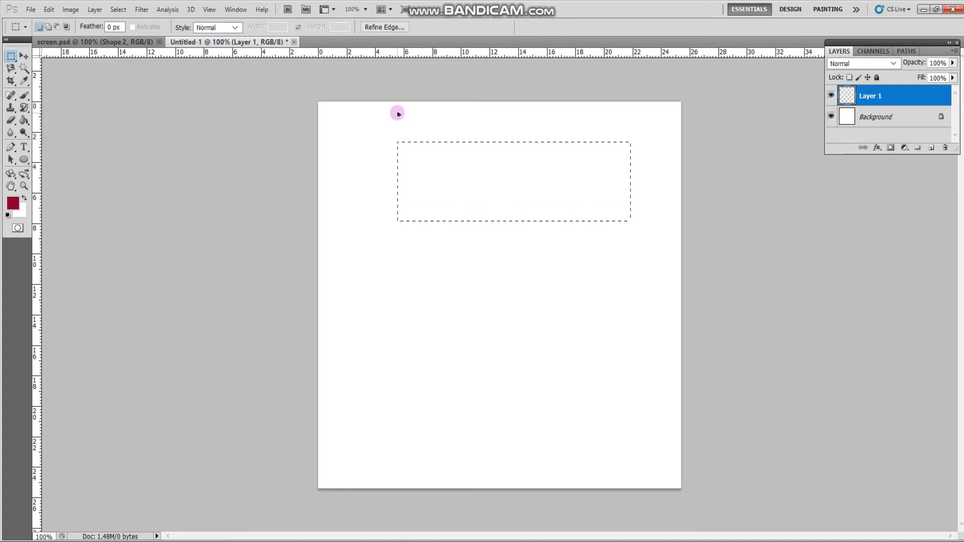
{"action": "key", "text": "ctrl+BackSpace"}
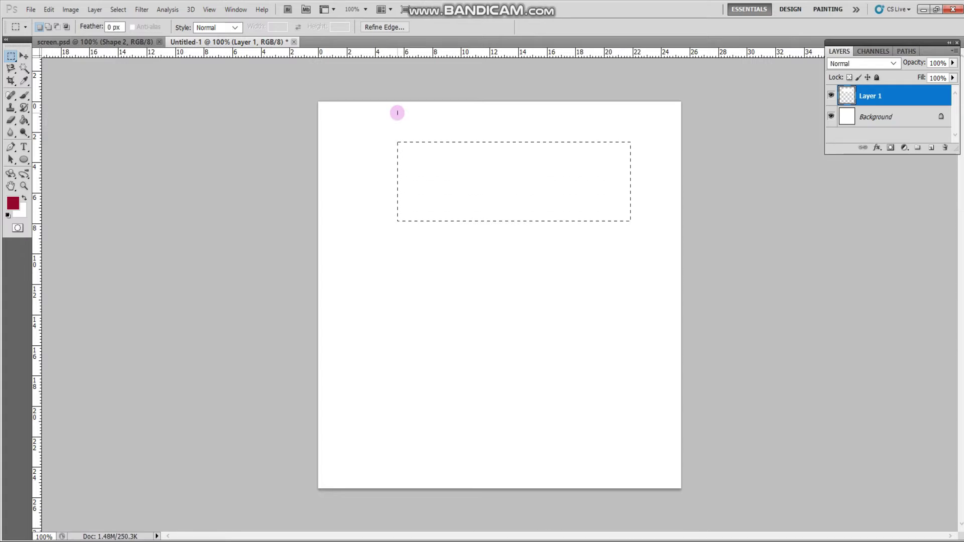
{"action": "key", "text": "alt+BackSpace"}
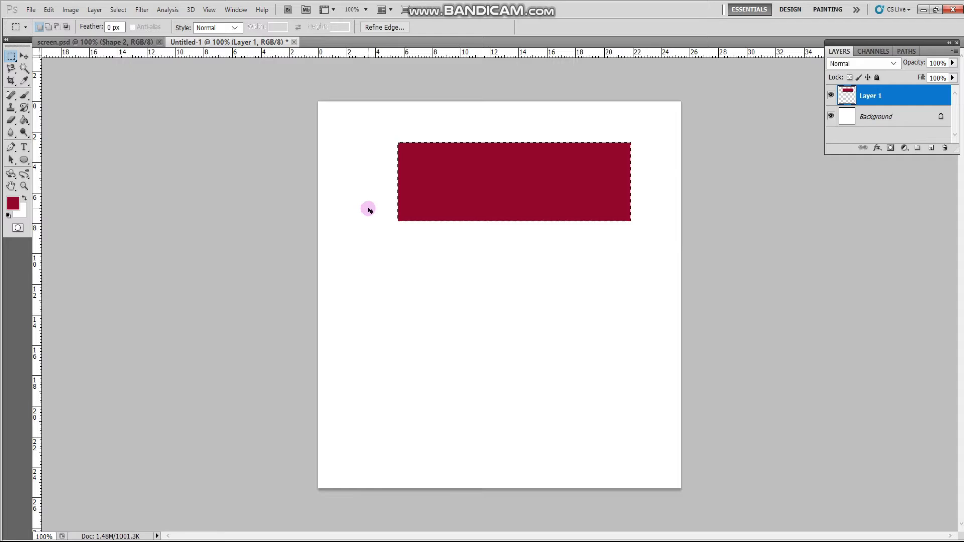
{"action": "key", "text": "ctrl+d"}
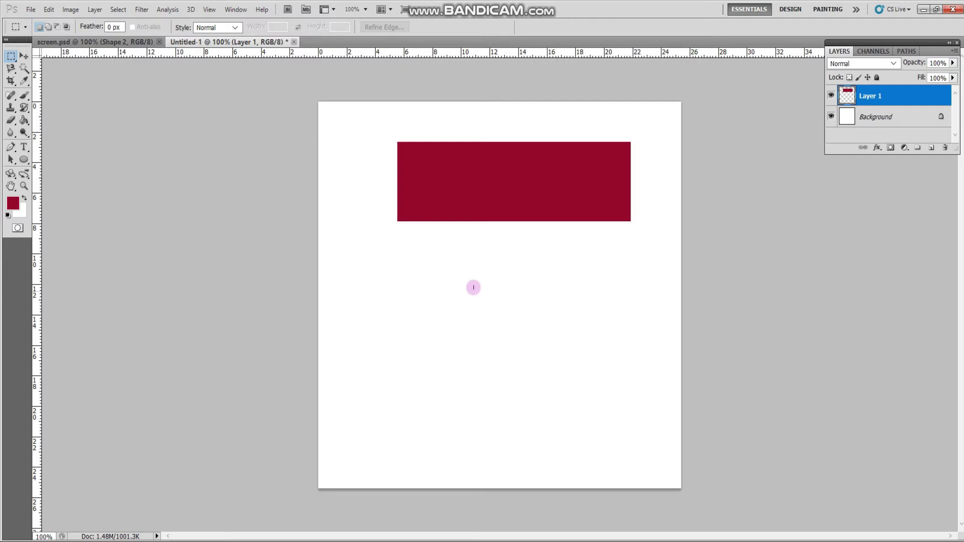
Step: Make a circular selection with the Elliptical Marquee tool below the rectangle on Layer 1
{"action": "left_click", "coordinate": [12, 59]}
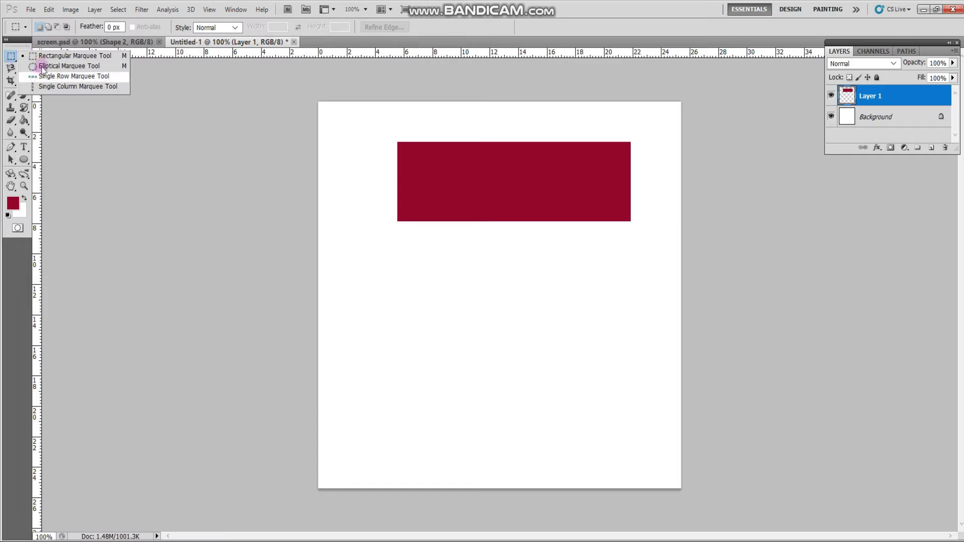
{"action": "left_click", "coordinate": [56, 69]}
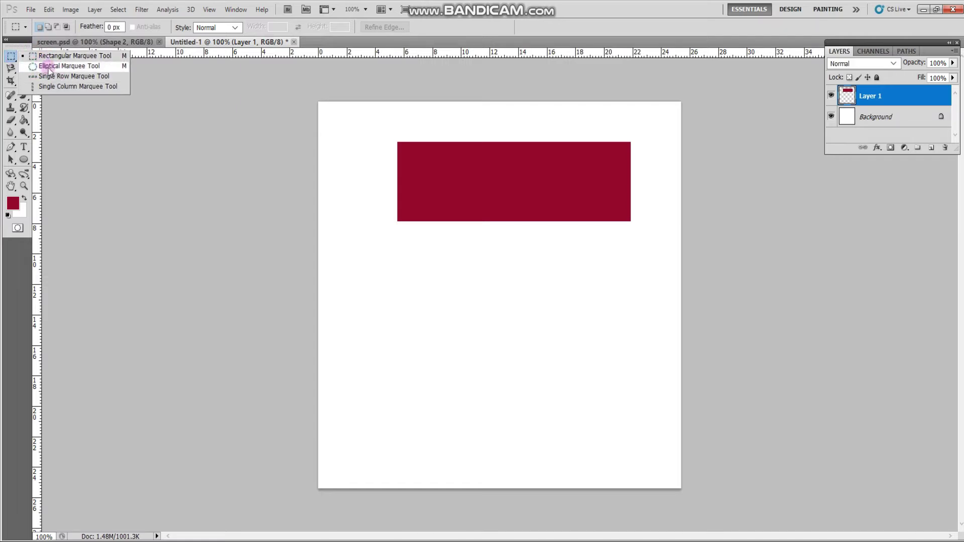
{"action": "left_click", "coordinate": [81, 70]}
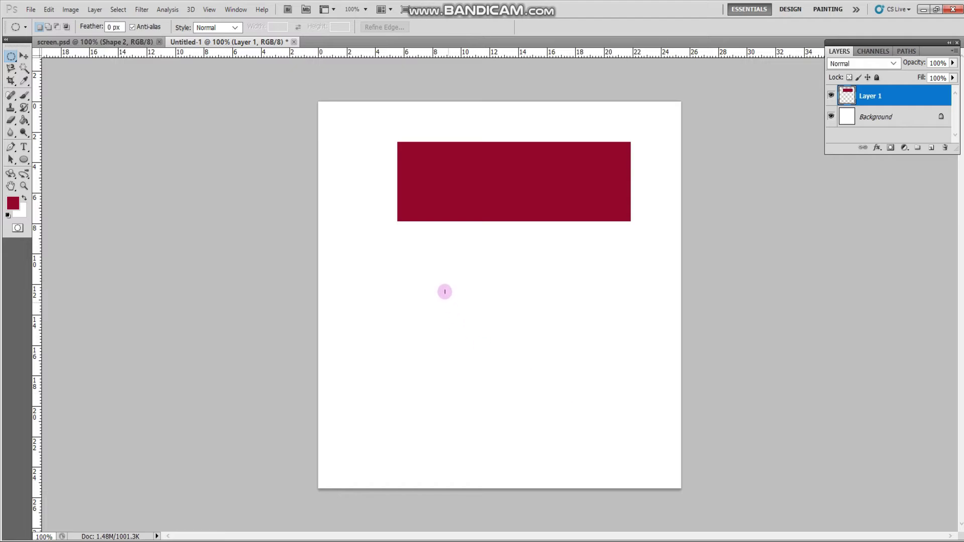
{"action": "left_click_drag", "start_coordinate": [433, 253], "coordinate": [577, 393]}
Step: Fill the circular selection with a strong blue foreground color and deselect
{"action": "left_click", "coordinate": [13, 203]}
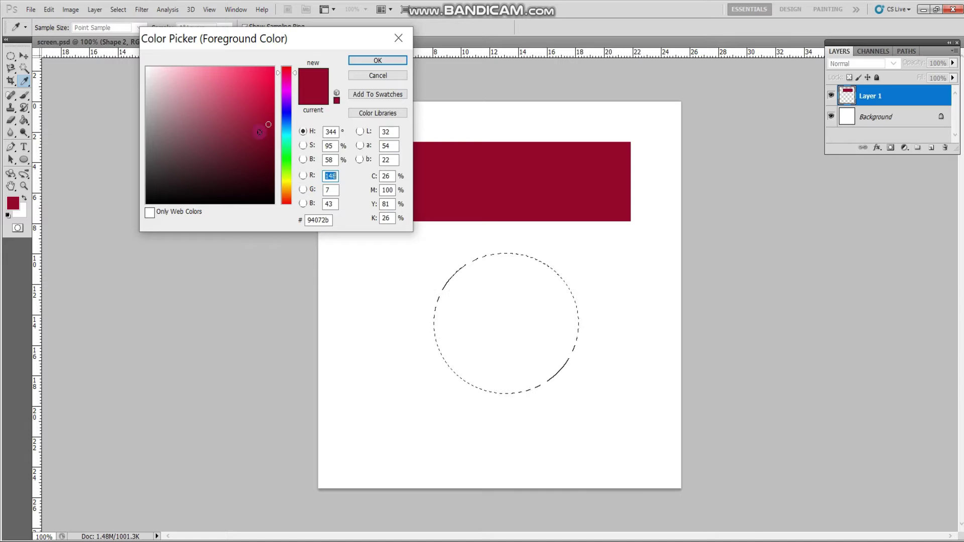
{"action": "mouse_move", "coordinate": [265, 96]}
{"action": "left_mouse_down"}
{"action": "mouse_move", "coordinate": [248, 171]}
{"action": "mouse_move", "coordinate": [254, 187]}
{"action": "mouse_move", "coordinate": [286, 156]}
{"action": "mouse_move", "coordinate": [289, 111]}
{"action": "left_mouse_up"}
{"action": "left_click", "coordinate": [286, 160]}
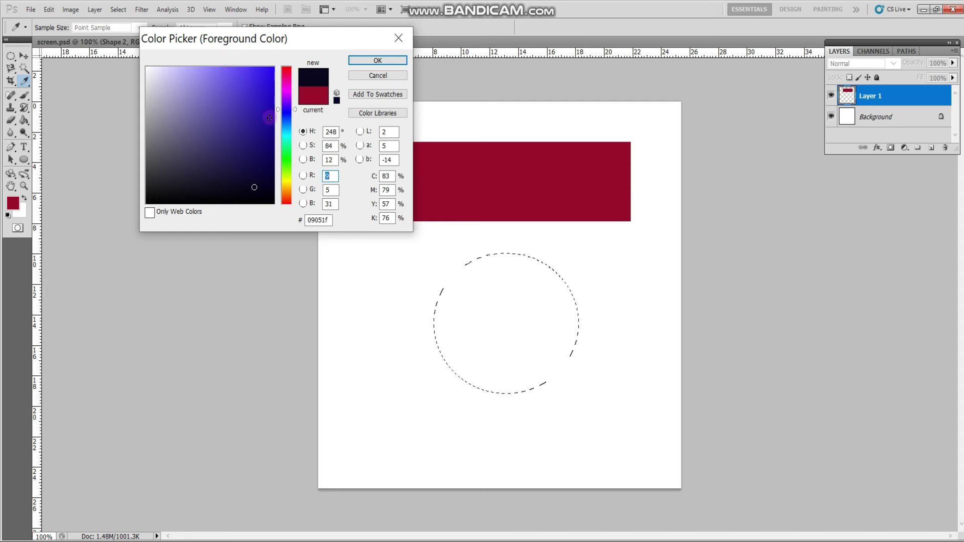
{"action": "mouse_move", "coordinate": [262, 87]}
{"action": "left_mouse_down"}
{"action": "mouse_move", "coordinate": [271, 80]}
{"action": "mouse_move", "coordinate": [272, 95]}
{"action": "left_mouse_up"}
{"action": "left_click", "coordinate": [387, 62]}
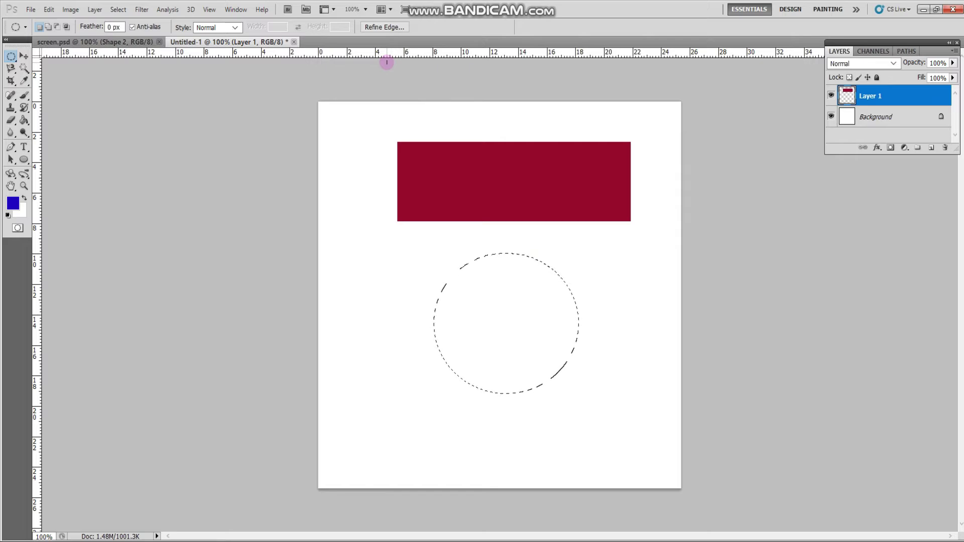
{"action": "key", "text": "alt+BackSpace"}
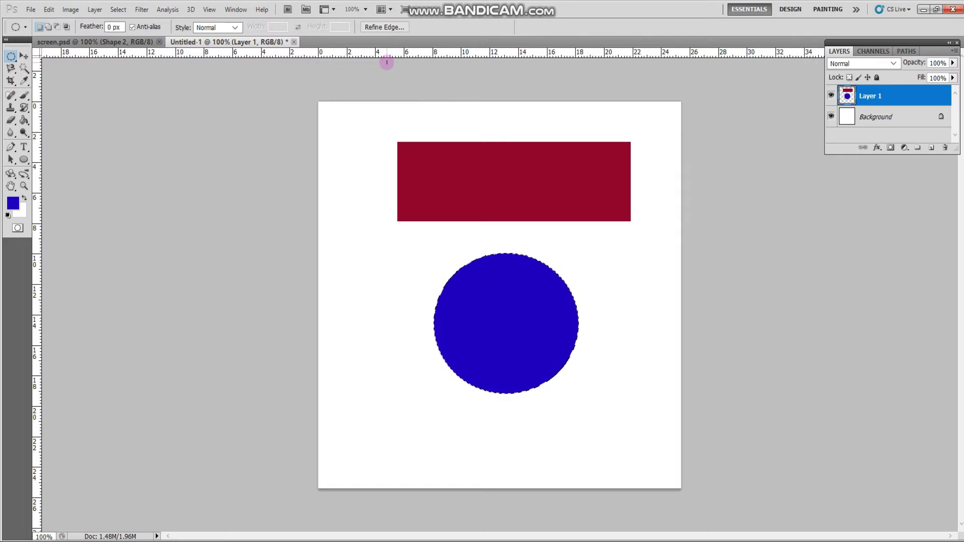
{"action": "left_click", "coordinate": [481, 278]}
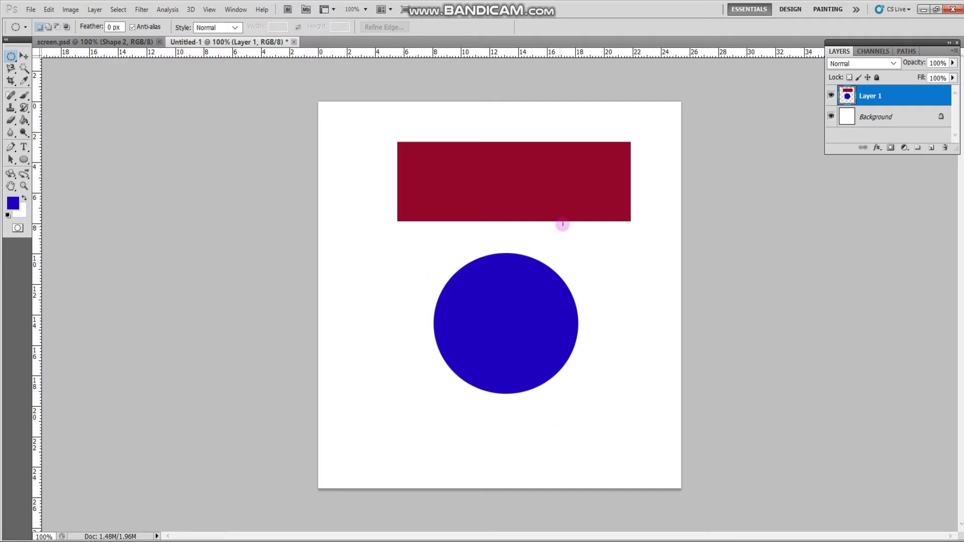
Step: Try to move the blue circle and the crimson rectangle separately on their shared layer
{"action": "left_click", "coordinate": [23, 56]}
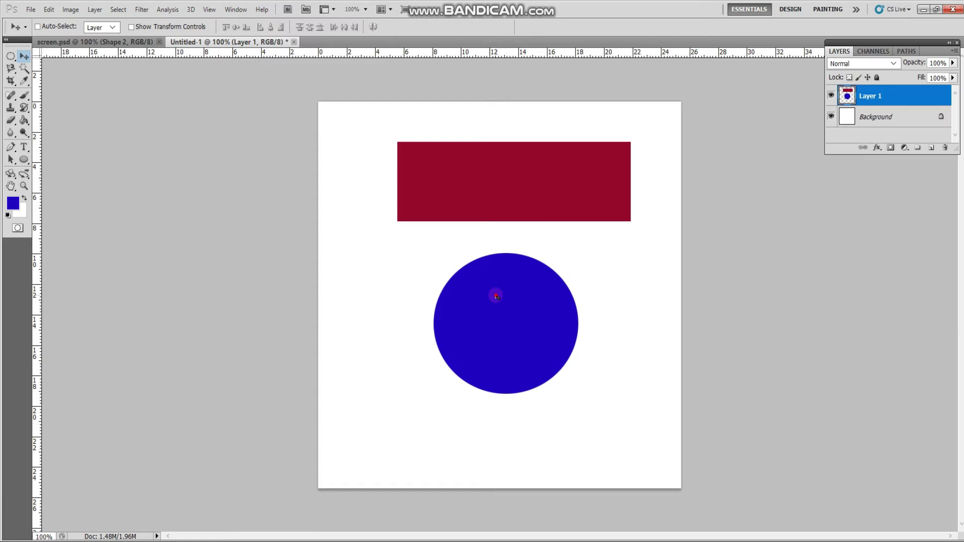
{"action": "left_click_drag", "start_coordinate": [495, 300], "coordinate": [467, 292]}
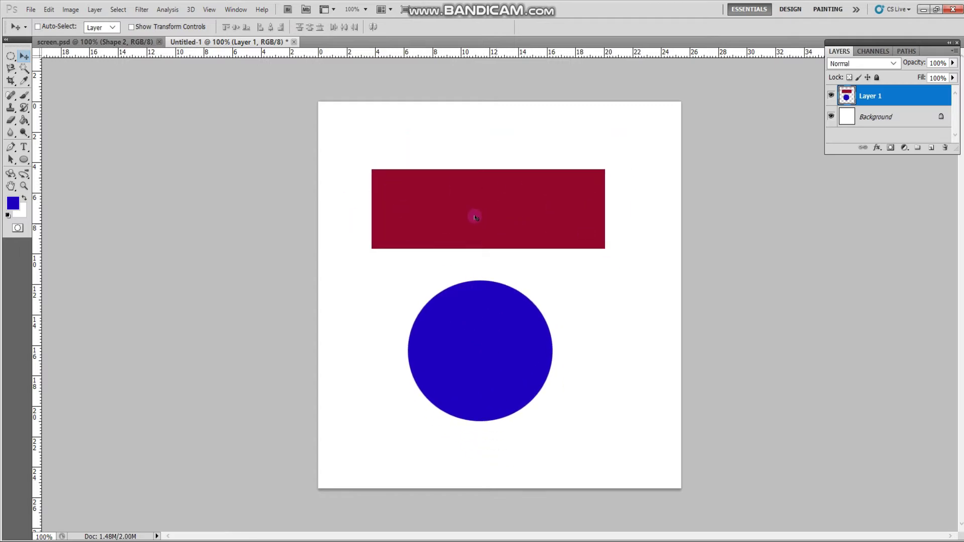
{"action": "left_click_drag", "start_coordinate": [456, 209], "coordinate": [499, 231]}
{"action": "left_click_drag", "start_coordinate": [548, 211], "coordinate": [483, 193]}
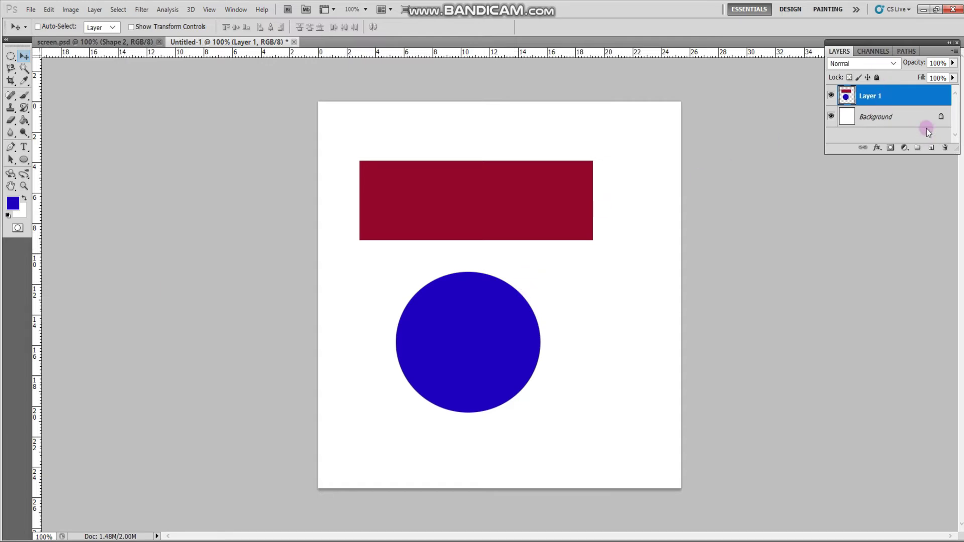
{"action": "left_click", "coordinate": [892, 98]}
{"action": "left_click_drag", "start_coordinate": [527, 400], "coordinate": [564, 381]}
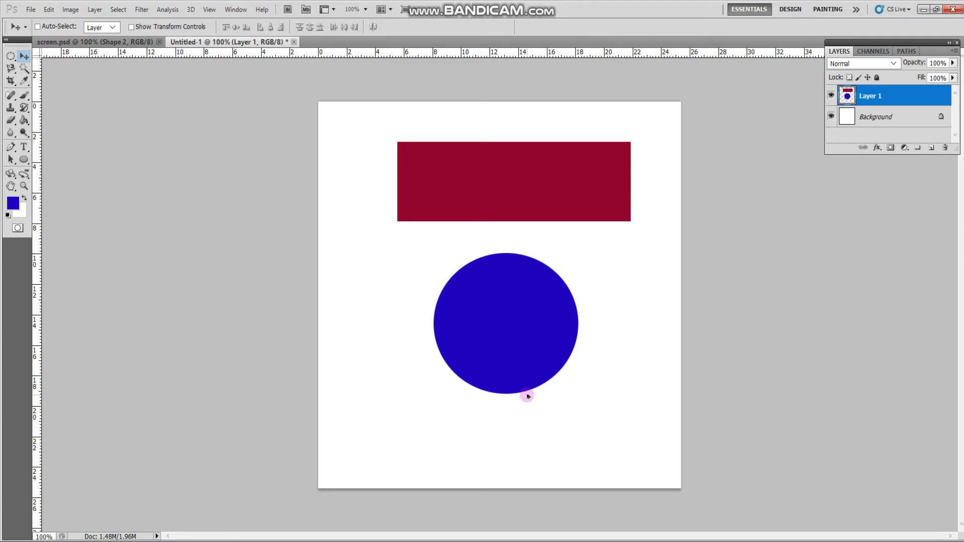
Step: Remove the blue circle from Layer 1 and clear its selection
{"action": "key", "text": "Delete"}
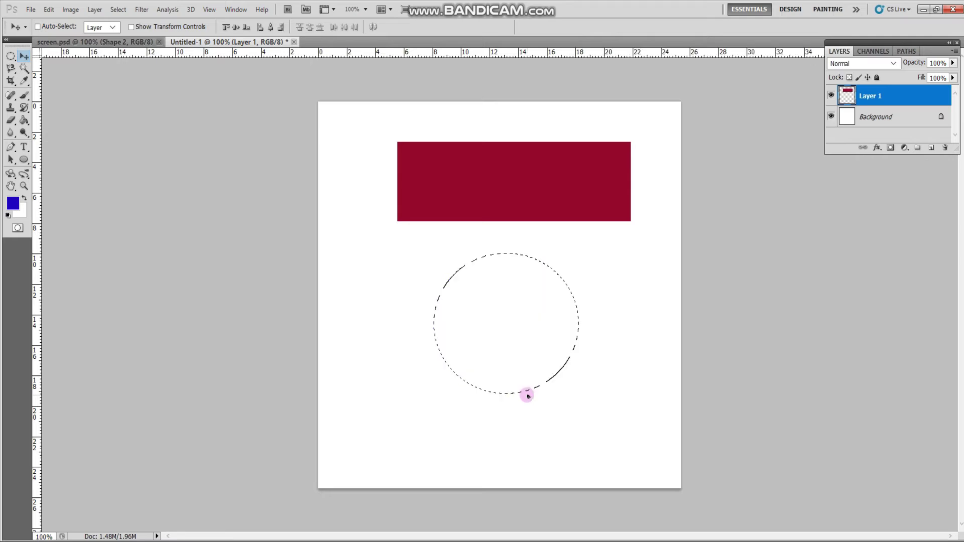
{"action": "key", "text": "ctrl+d"}
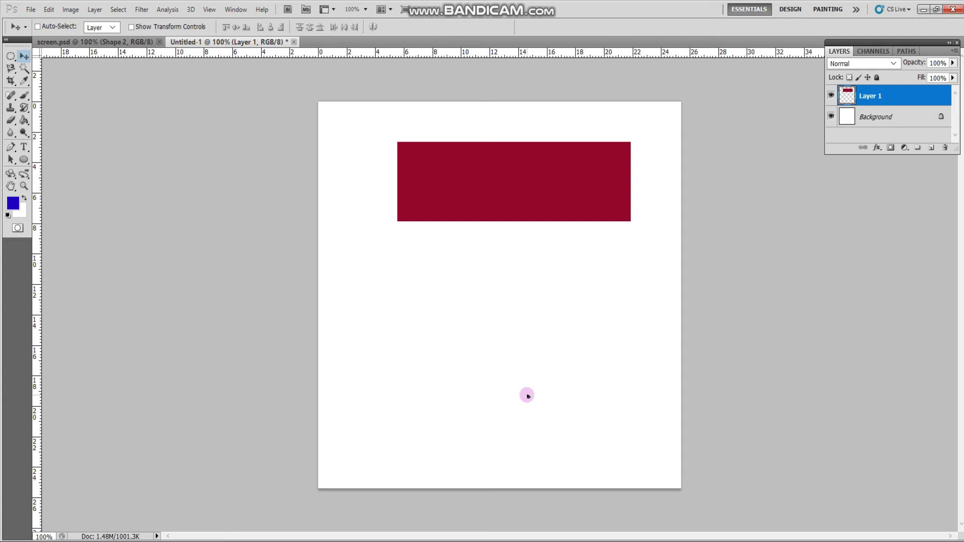
Step: Shift the crimson rectangle slightly up and to the left, and add a new layer above it
{"action": "left_click", "coordinate": [851, 94]}
{"action": "left_click_drag", "start_coordinate": [530, 186], "coordinate": [519, 165]}
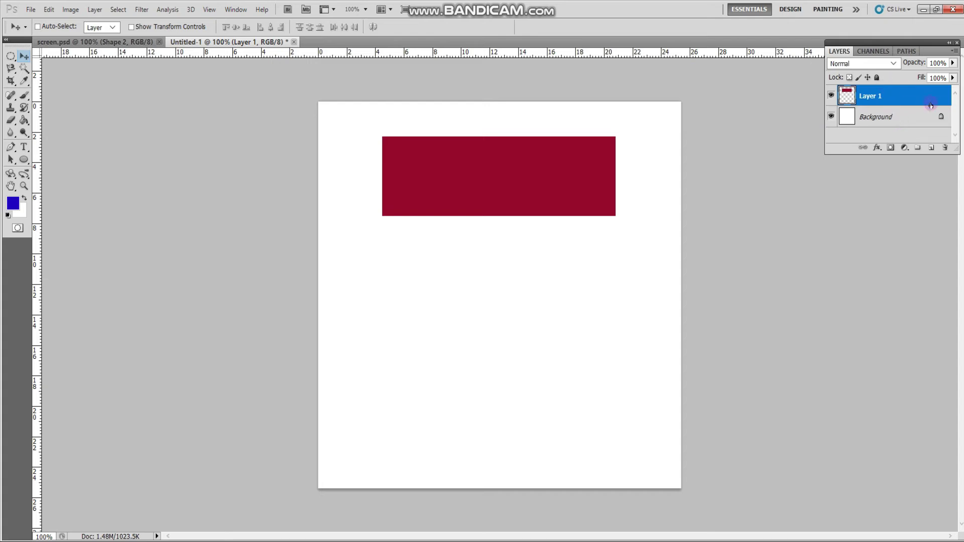
{"action": "left_click", "coordinate": [932, 148]}
{"action": "left_click", "coordinate": [888, 103]}
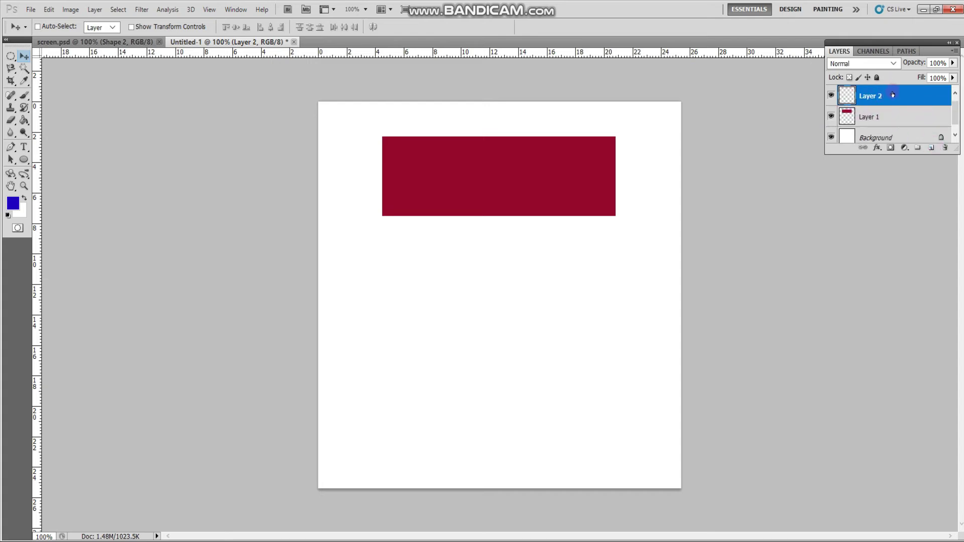
Step: Make a circular selection below the rectangle on Layer 2, fill it with dark green 05560c, and deselect
{"action": "left_click", "coordinate": [11, 58]}
{"action": "left_click_drag", "start_coordinate": [439, 269], "coordinate": [579, 425]}
{"action": "left_click", "coordinate": [13, 203]}
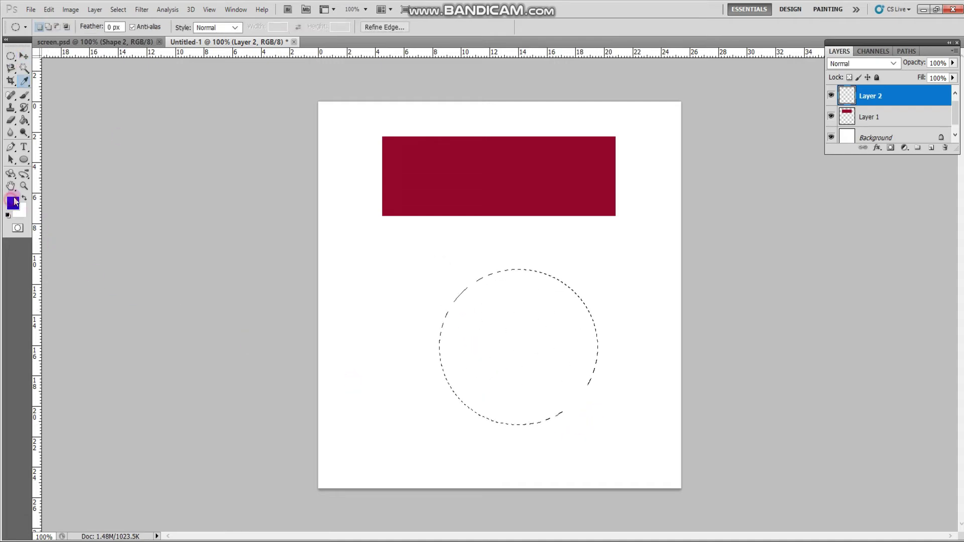
{"action": "left_click_drag", "start_coordinate": [286, 112], "coordinate": [291, 162]}
{"action": "left_click", "coordinate": [271, 120]}
{"action": "left_click", "coordinate": [359, 59]}
{"action": "left_click_drag", "start_coordinate": [269, 113], "coordinate": [267, 157]}
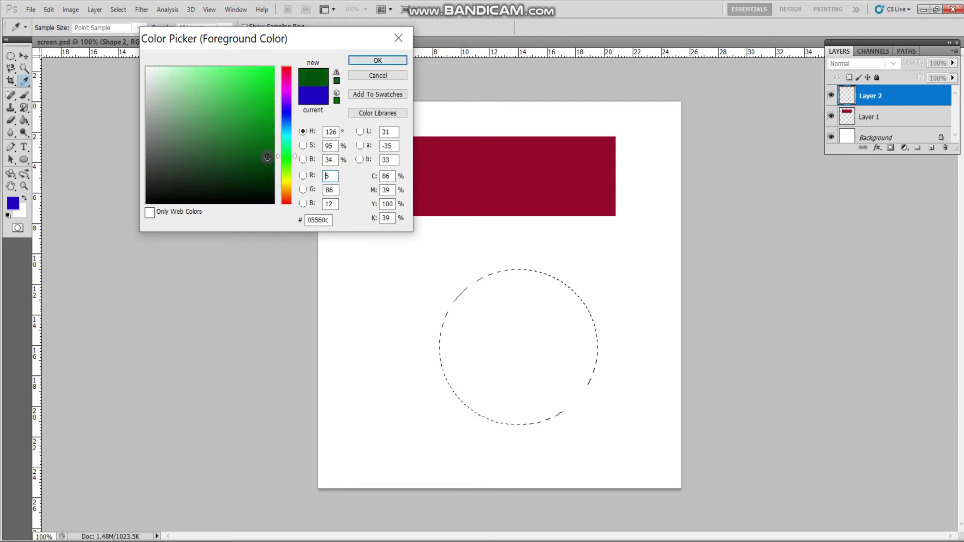
{"action": "left_click", "coordinate": [379, 60]}
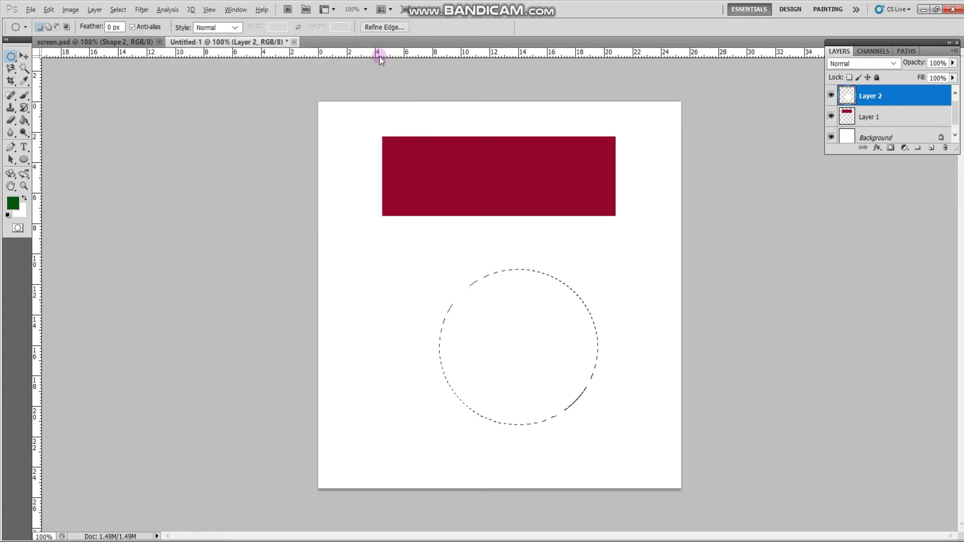
{"action": "key", "text": "alt+BackSpace"}
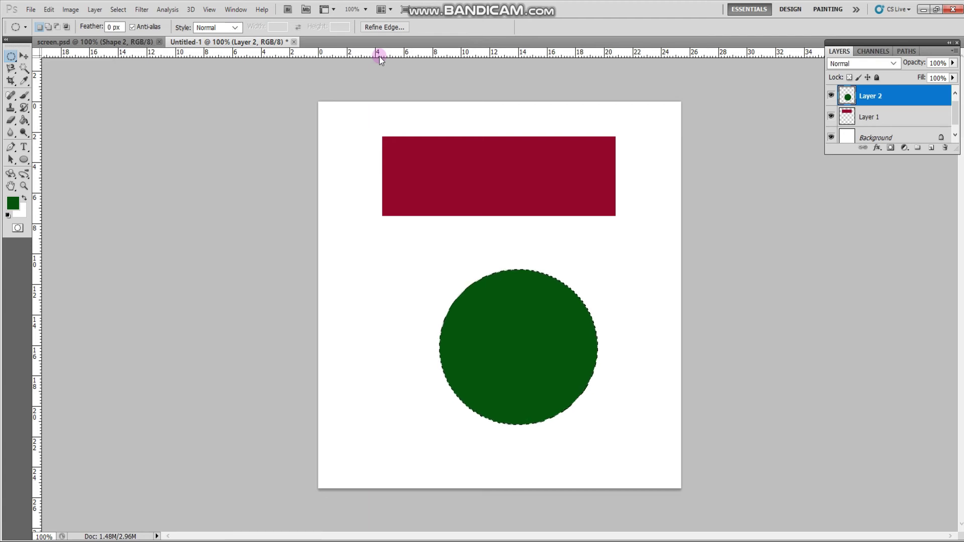
{"action": "key", "text": "ctrl+d"}
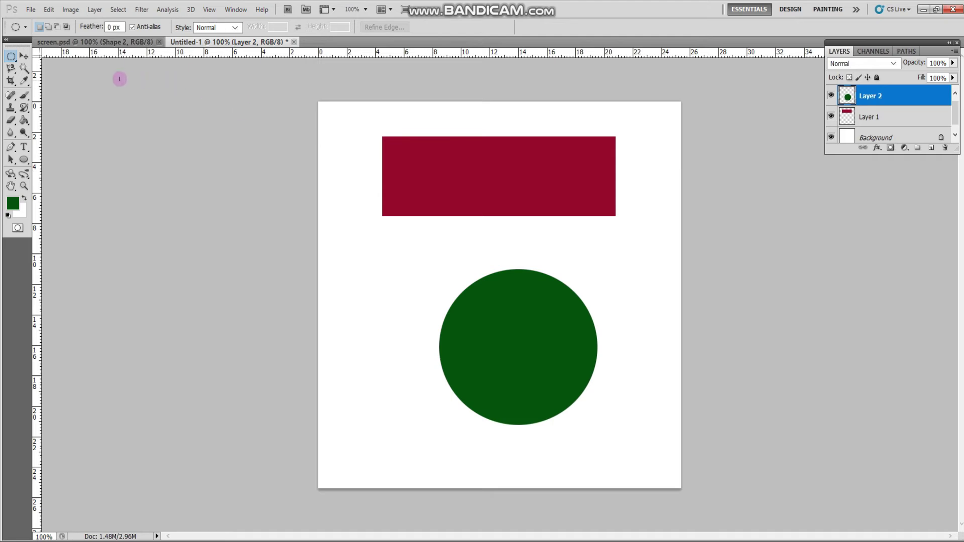
Step: Reposition the green circle and the crimson rectangle independently, each on its own layer, with the circle centered below the rectangle
{"action": "left_click", "coordinate": [24, 55]}
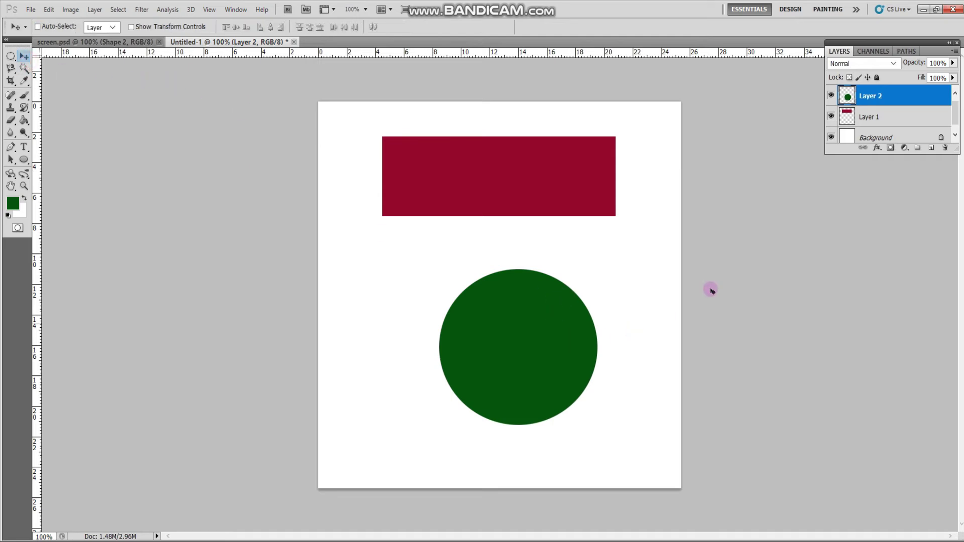
{"action": "left_click", "coordinate": [890, 104]}
{"action": "left_click_drag", "start_coordinate": [496, 349], "coordinate": [429, 395]}
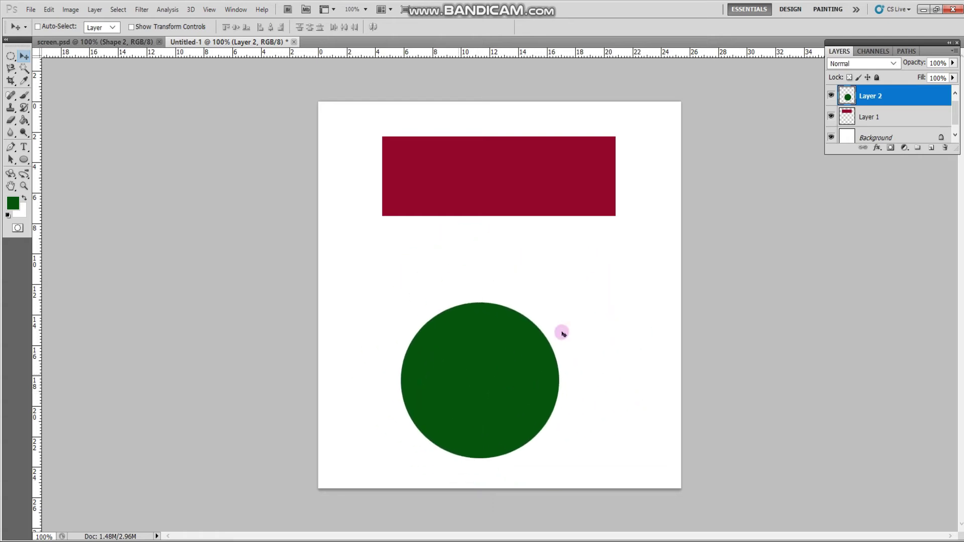
{"action": "left_click", "coordinate": [865, 121]}
{"action": "mouse_move", "coordinate": [488, 144]}
{"action": "left_mouse_down"}
{"action": "mouse_move", "coordinate": [497, 245]}
{"action": "mouse_move", "coordinate": [447, 244]}
{"action": "mouse_move", "coordinate": [469, 159]}
{"action": "mouse_move", "coordinate": [559, 146]}
{"action": "mouse_move", "coordinate": [559, 222]}
{"action": "mouse_move", "coordinate": [472, 210]}
{"action": "mouse_move", "coordinate": [525, 146]}
{"action": "mouse_move", "coordinate": [534, 216]}
{"action": "mouse_move", "coordinate": [488, 338]}
{"action": "mouse_move", "coordinate": [474, 350]}
{"action": "mouse_move", "coordinate": [478, 153]}
{"action": "mouse_move", "coordinate": [514, 149]}
{"action": "mouse_move", "coordinate": [499, 157]}
{"action": "left_mouse_up"}
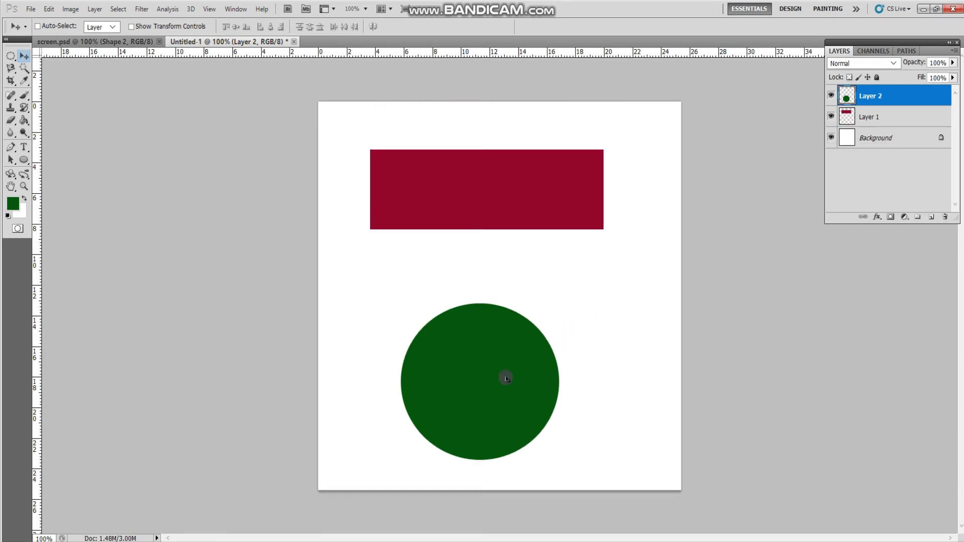
{"action": "left_click_drag", "start_coordinate": [505, 378], "coordinate": [514, 341]}
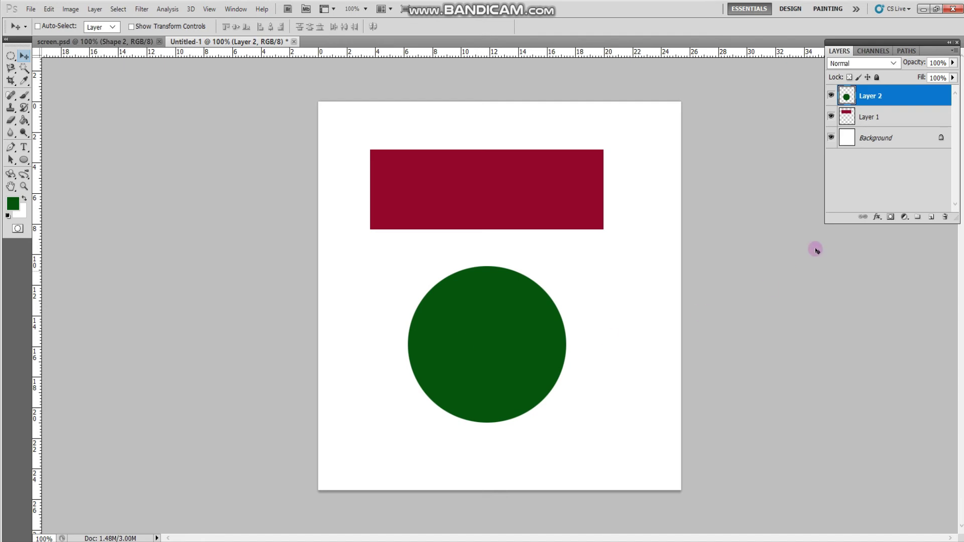
Step: Hide Layer 2 with the green circle and show it again
{"action": "left_click", "coordinate": [831, 96]}
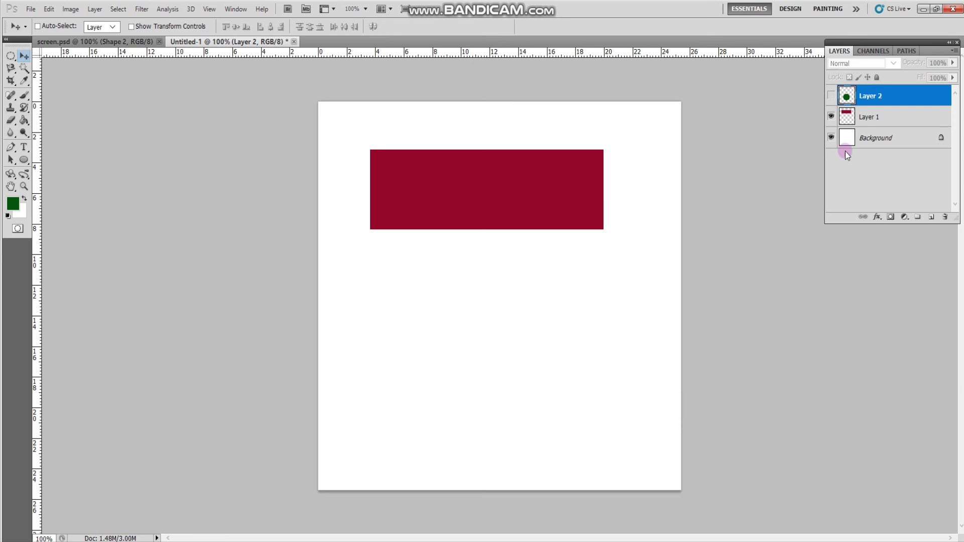
{"action": "left_click", "coordinate": [831, 95]}
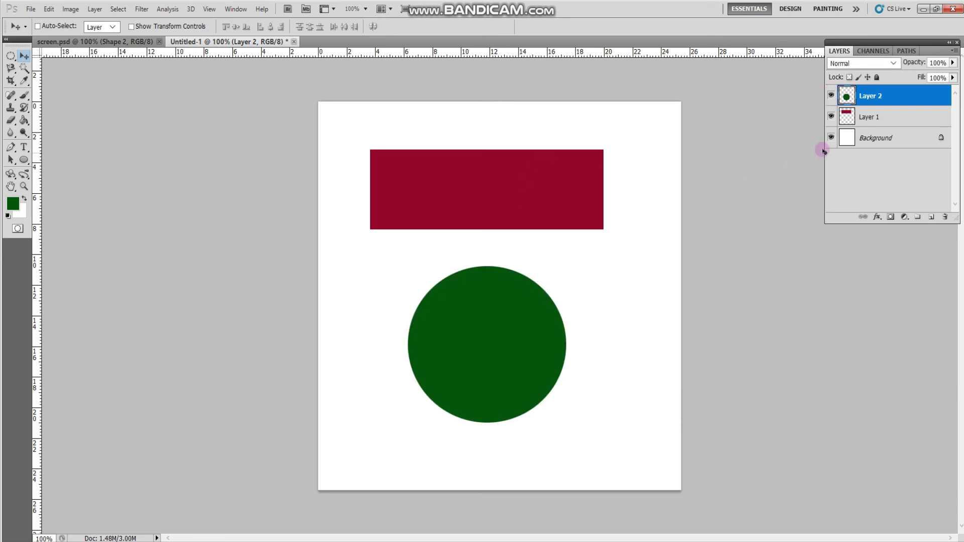
Step: Hide Layer 1 with the crimson rectangle and show it again
{"action": "left_click", "coordinate": [868, 116]}
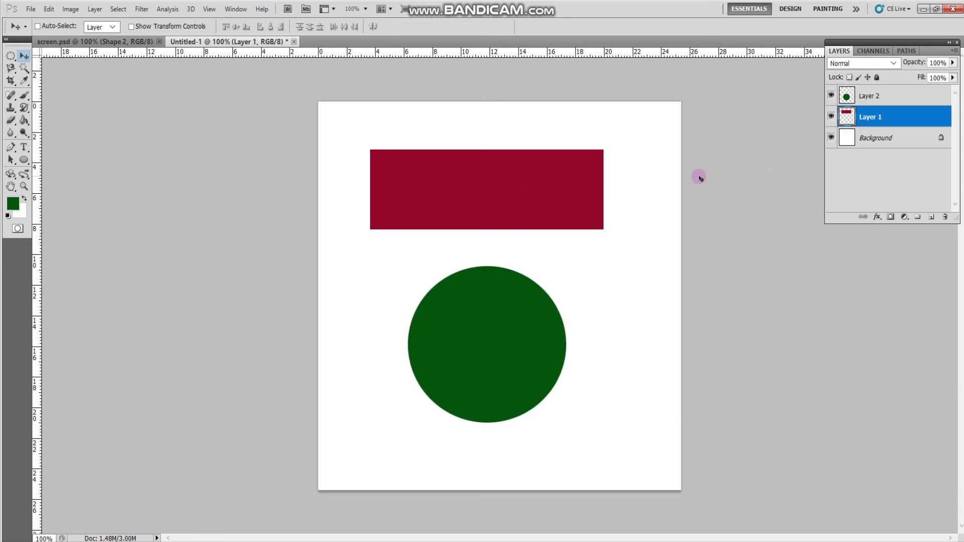
{"action": "left_click", "coordinate": [830, 119]}
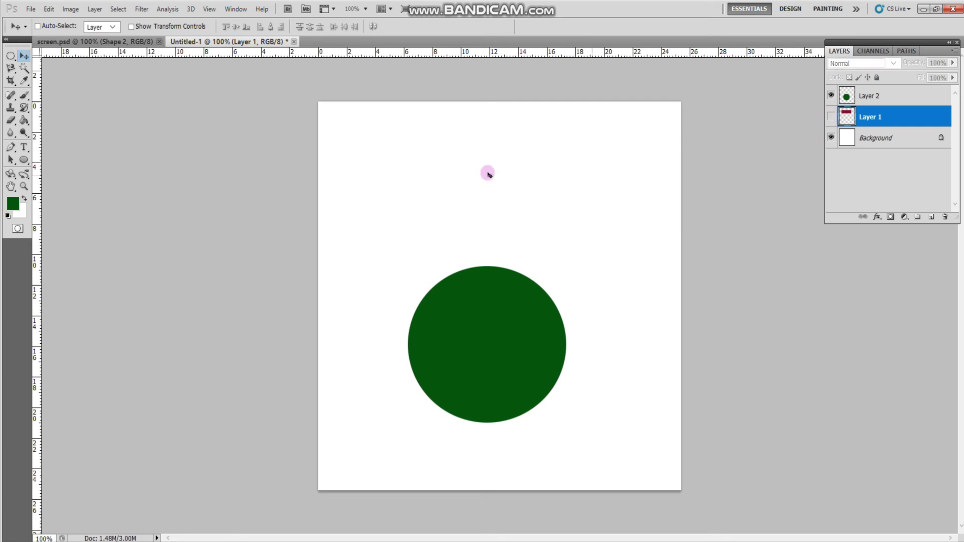
{"action": "left_click", "coordinate": [831, 117]}
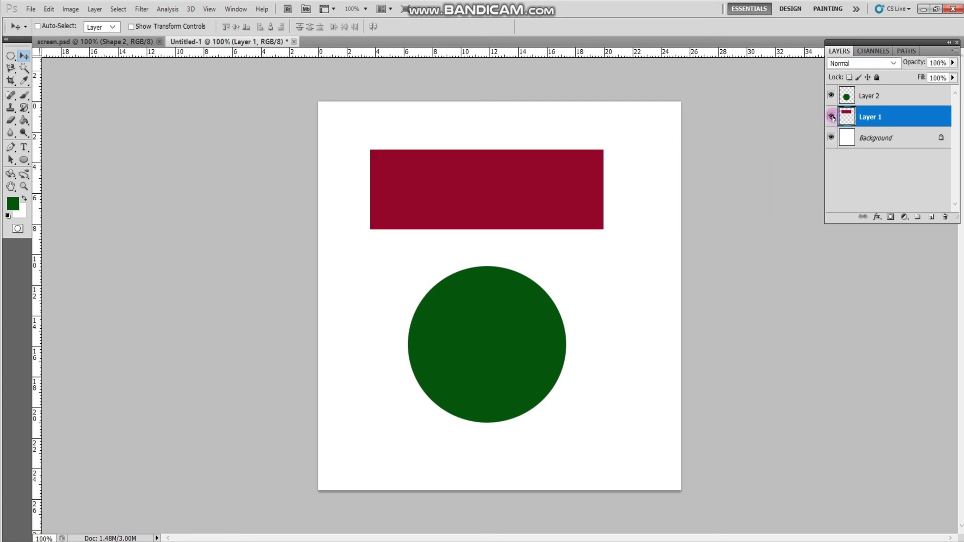
Step: Rename Layer 1 to "rectangle" and Layer 2 to "circle"
{"action": "double_click", "coordinate": [870, 116]}
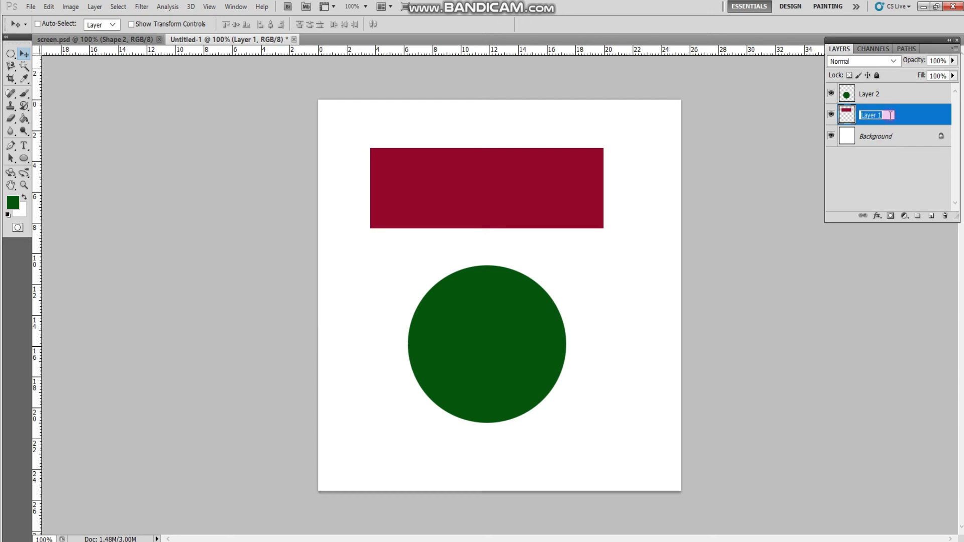
{"action": "type", "text": "rectangle"}
{"action": "key", "text": "Return"}
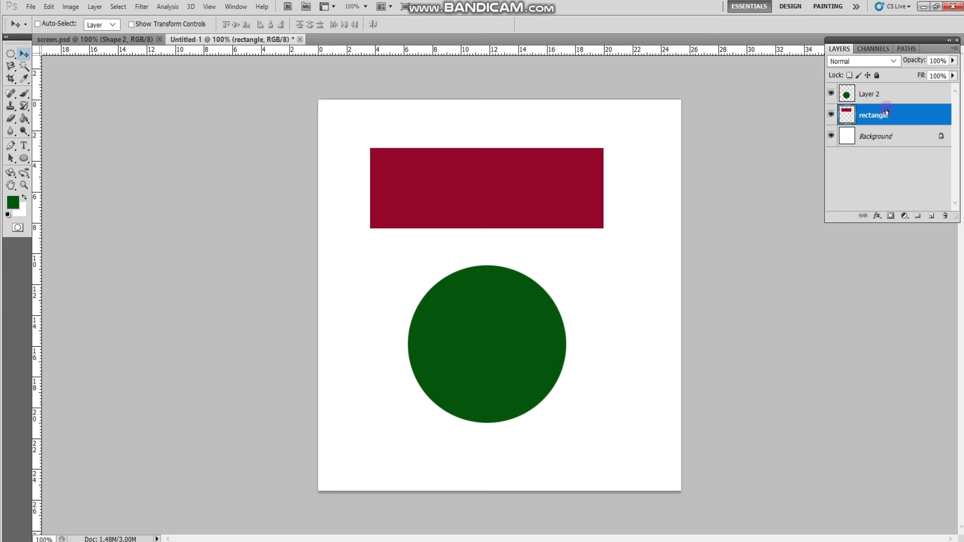
{"action": "double_click", "coordinate": [870, 92]}
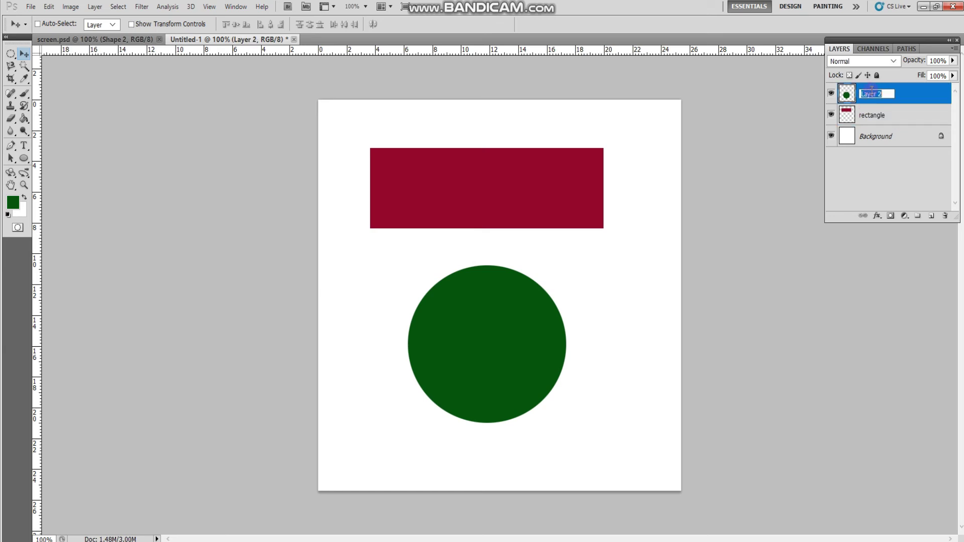
{"action": "type", "text": "circle"}
{"action": "key", "text": "Return"}
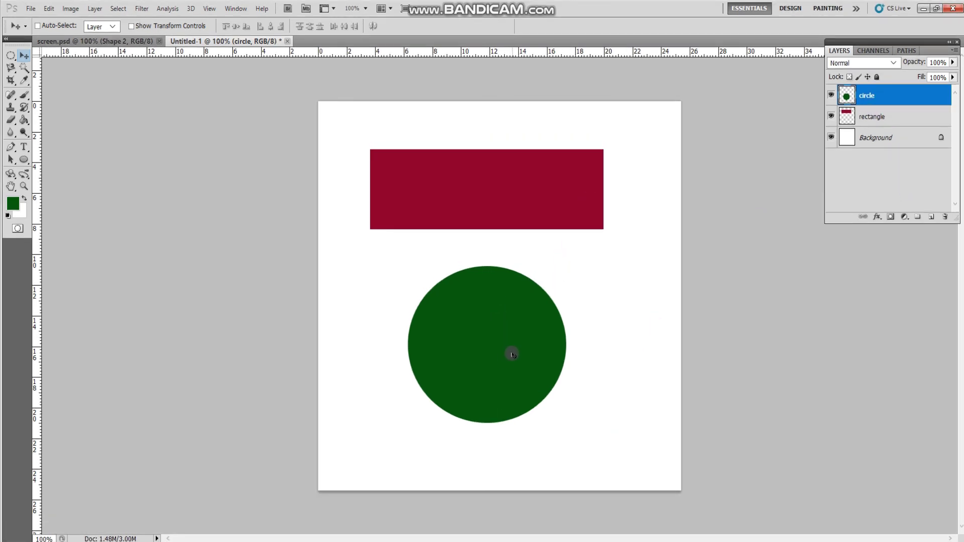
Step: Move the green circle up so it overlaps the center of the crimson rectangle, and place the circle layer beneath the rectangle layer
{"action": "left_click_drag", "start_coordinate": [503, 361], "coordinate": [499, 211]}
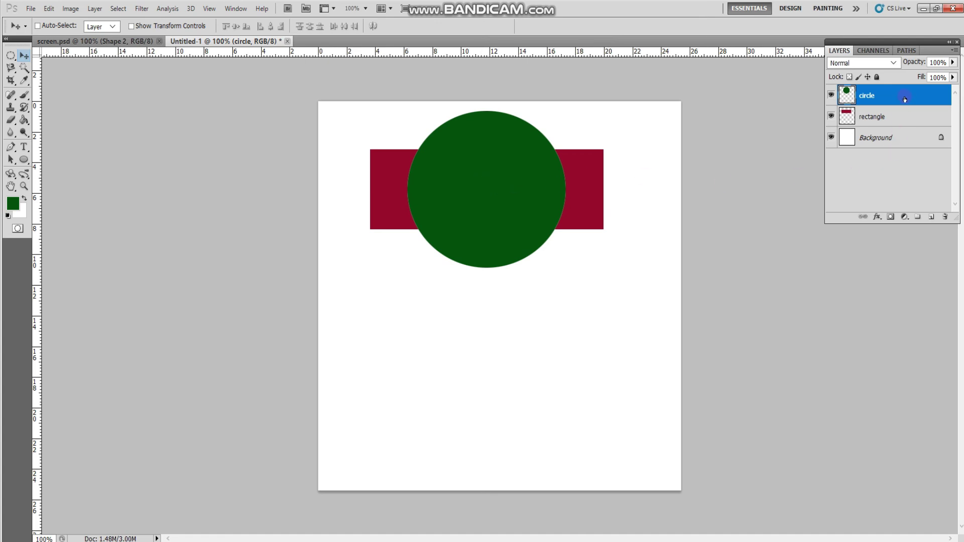
{"action": "left_click_drag", "start_coordinate": [906, 99], "coordinate": [909, 119]}
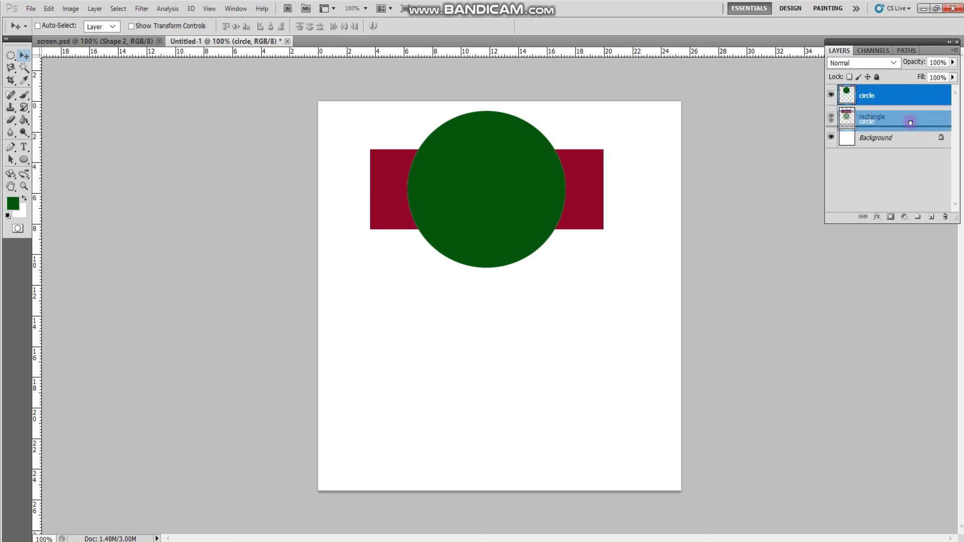
{"action": "left_click_drag", "start_coordinate": [910, 122], "coordinate": [907, 127]}
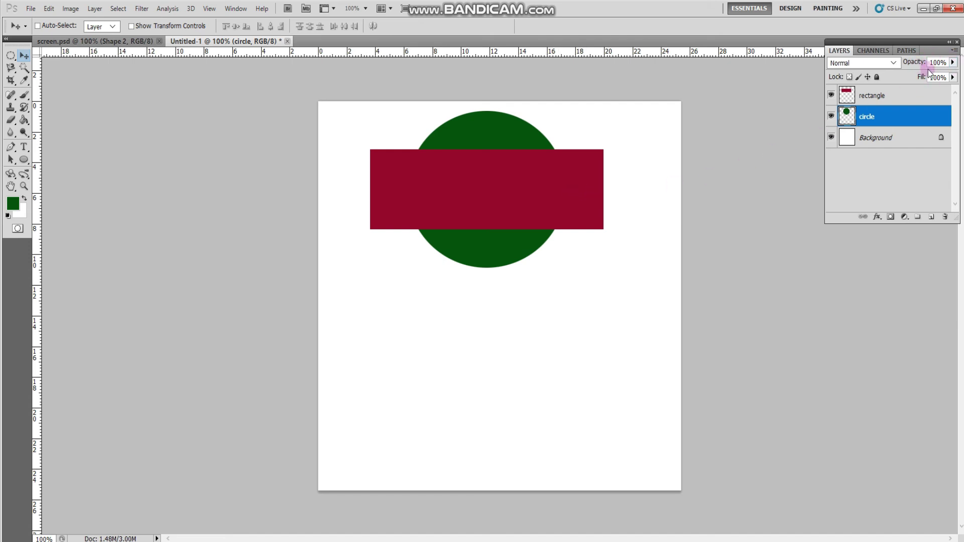
{"action": "left_click", "coordinate": [952, 63]}
{"action": "mouse_move", "coordinate": [953, 74]}
{"action": "left_mouse_down"}
{"action": "mouse_move", "coordinate": [910, 76]}
{"action": "mouse_move", "coordinate": [957, 76]}
{"action": "left_mouse_up"}
{"action": "left_click", "coordinate": [952, 63]}
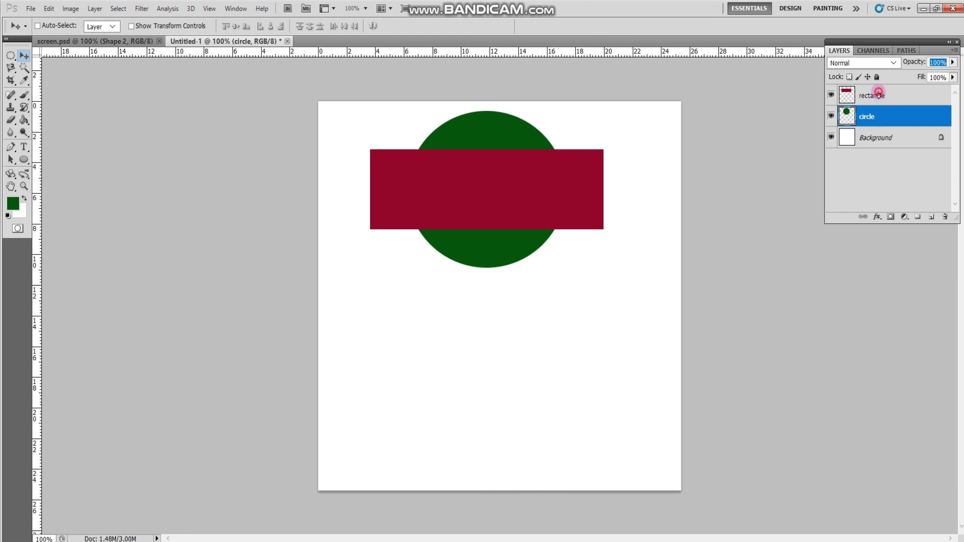
Step: Lower the opacity of the rectangle layer to 71%
{"action": "left_click", "coordinate": [878, 94]}
{"action": "left_click", "coordinate": [953, 62]}
{"action": "mouse_move", "coordinate": [953, 73]}
{"action": "left_mouse_down"}
{"action": "mouse_move", "coordinate": [885, 79]}
{"action": "mouse_move", "coordinate": [937, 74]}
{"action": "left_mouse_up"}
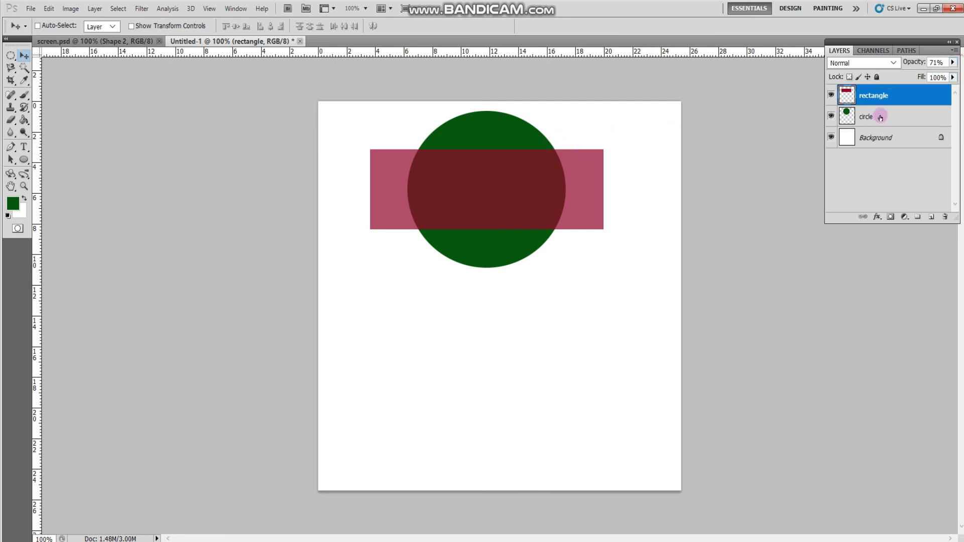
Step: Delete the rectangle layer in two different ways, undoing each deletion
{"action": "right_click", "coordinate": [899, 99]}
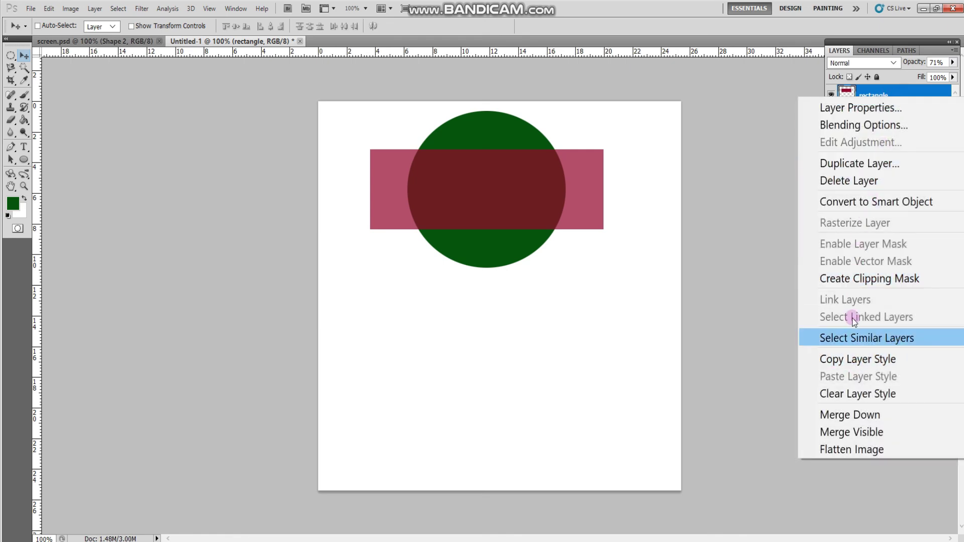
{"action": "left_click", "coordinate": [835, 180]}
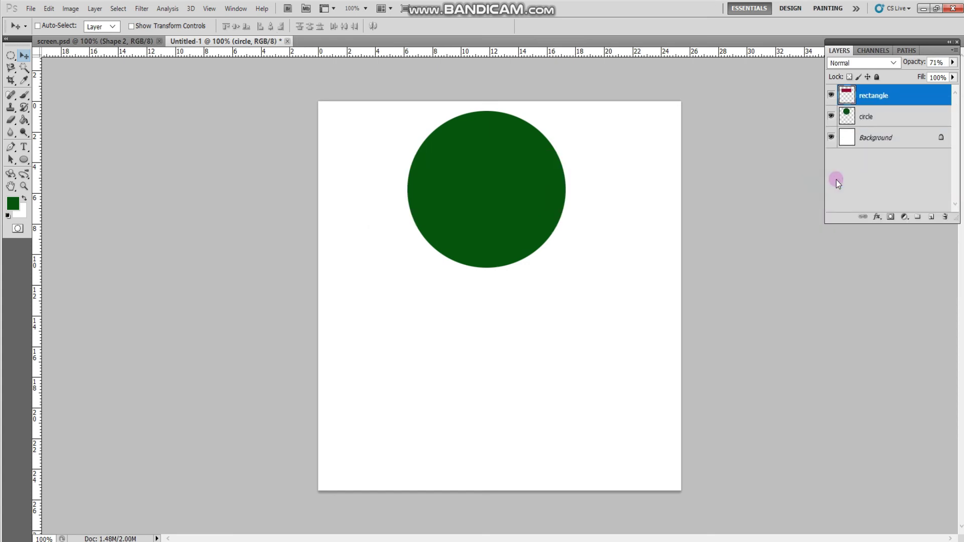
{"action": "key", "text": "ctrl+z"}
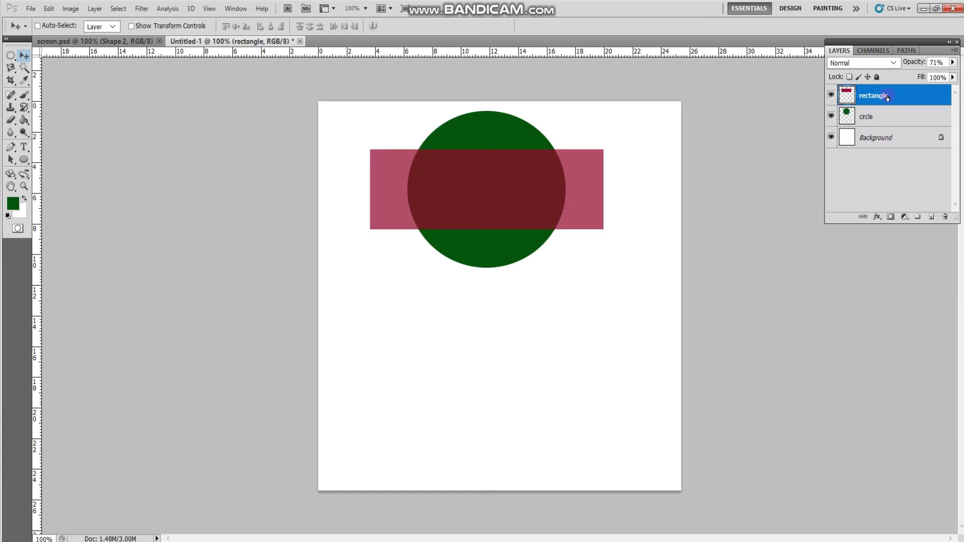
{"action": "left_click_drag", "start_coordinate": [901, 96], "coordinate": [949, 221]}
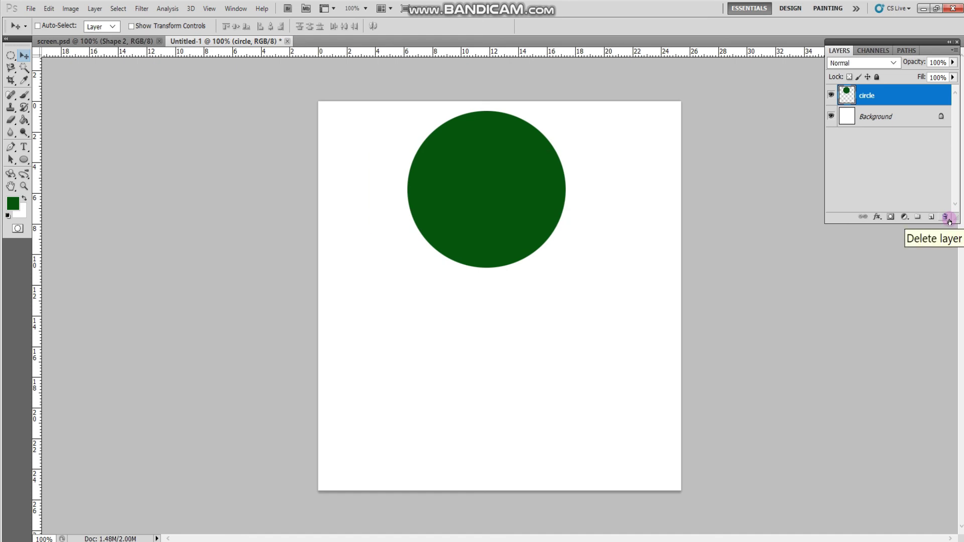
{"action": "key", "text": "ctrl+z"}
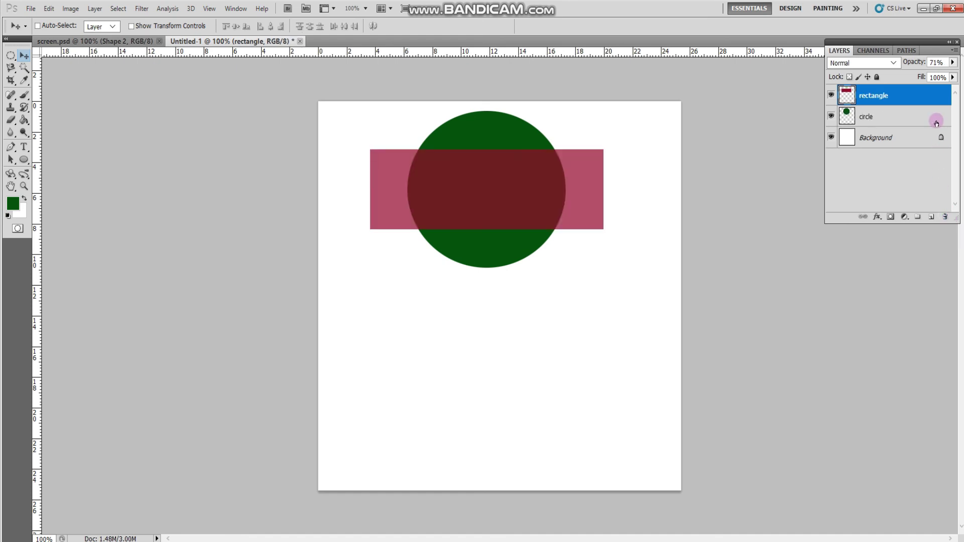
Step: Delete the circle layer and undo the deletion
{"action": "left_click", "coordinate": [889, 118]}
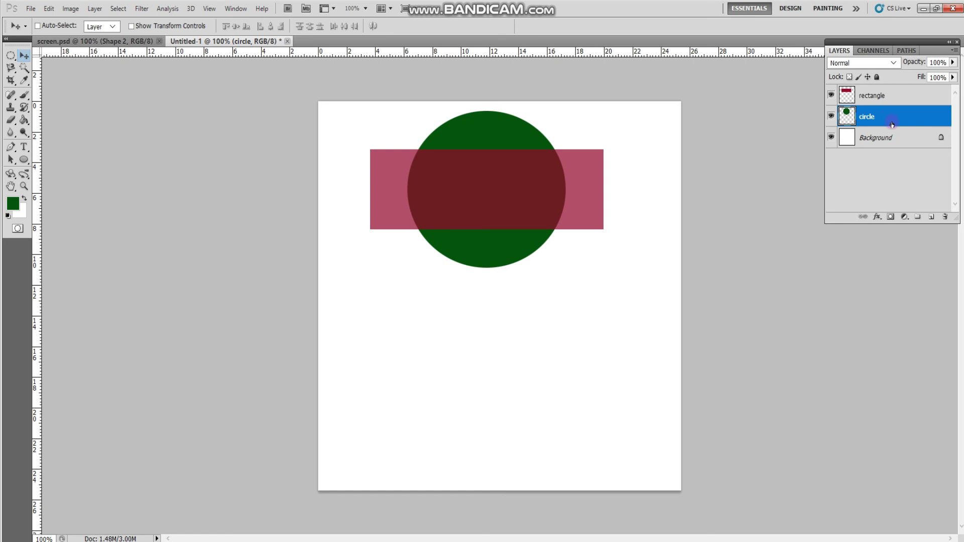
{"action": "left_click", "coordinate": [945, 217]}
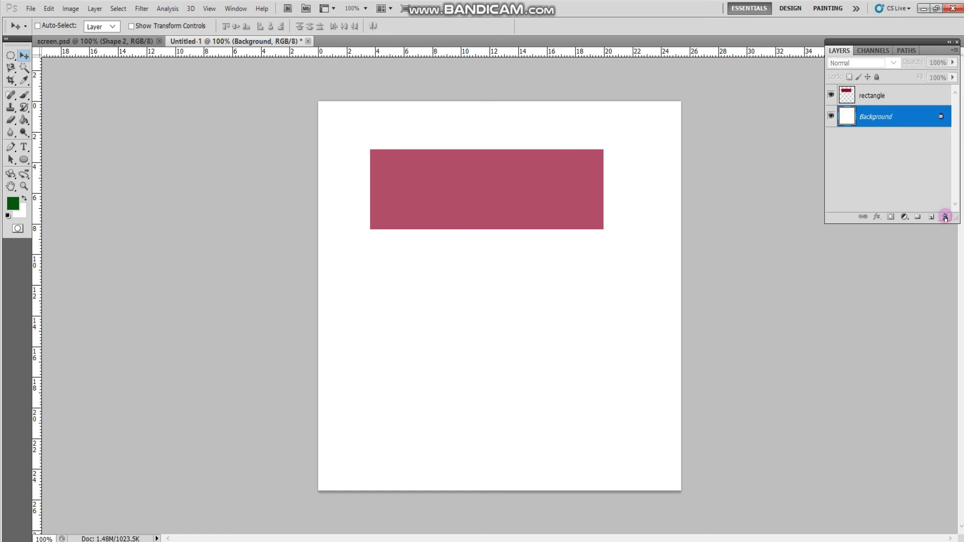
{"action": "key", "text": "ctrl+z"}
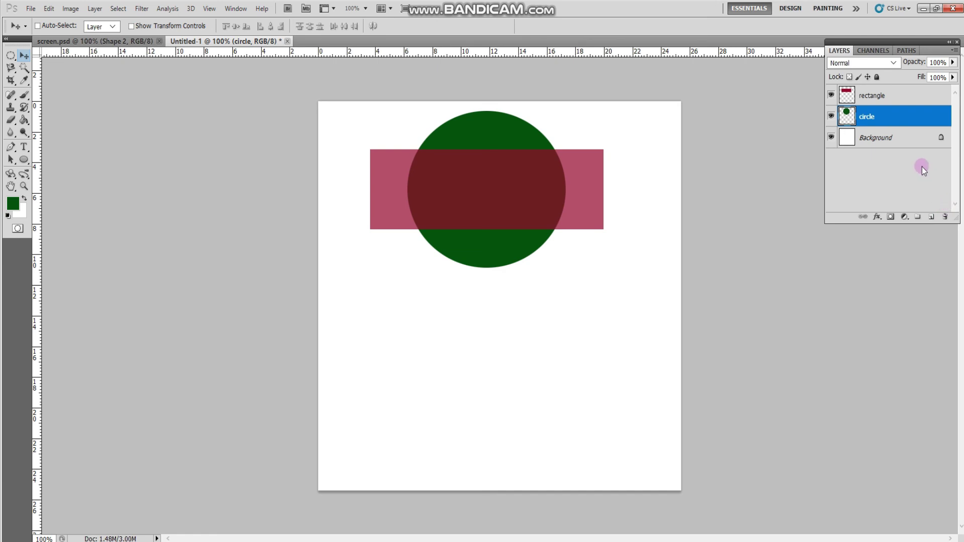